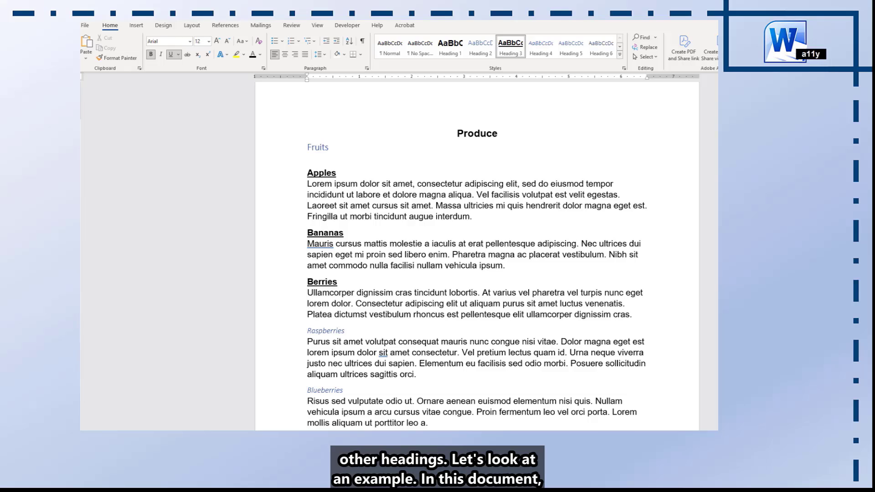
Check which heading styles are assigned to Produce, Fruits, Apples, Berries and Raspberries
{"action": "left_click", "coordinate": [468, 134]}
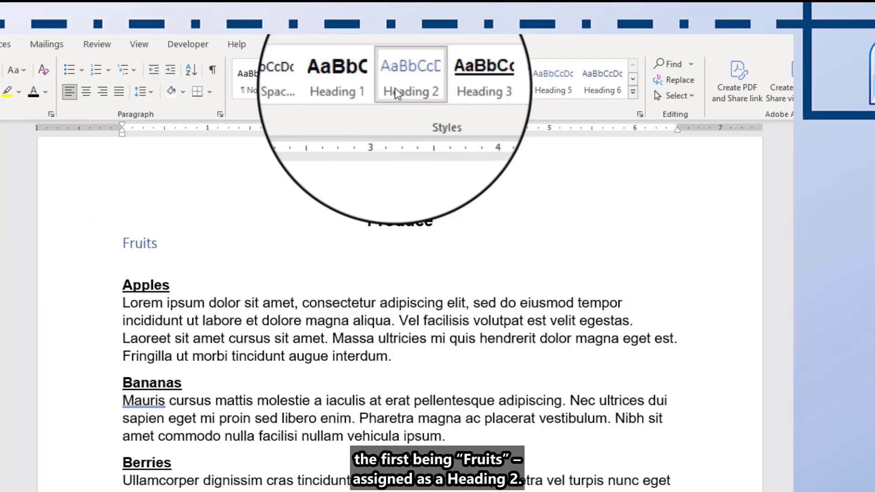
{"action": "left_click", "coordinate": [152, 243]}
{"action": "mouse_move", "coordinate": [136, 257]}
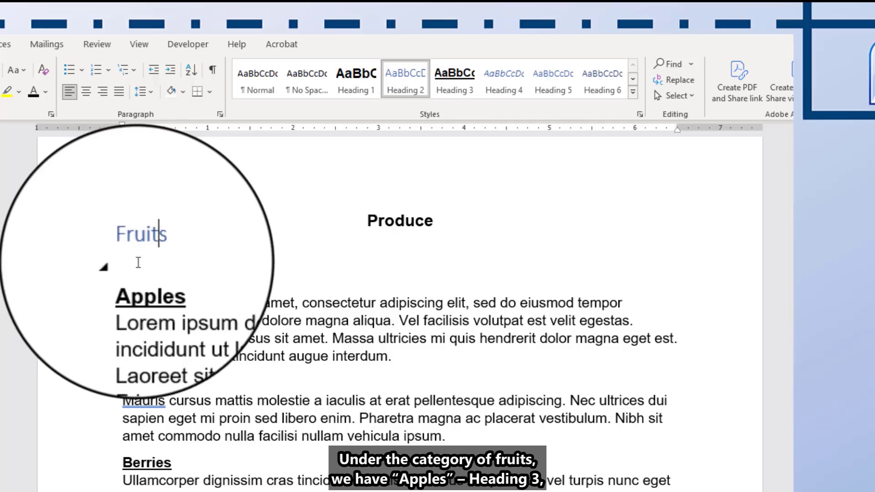
{"action": "left_click", "coordinate": [150, 286]}
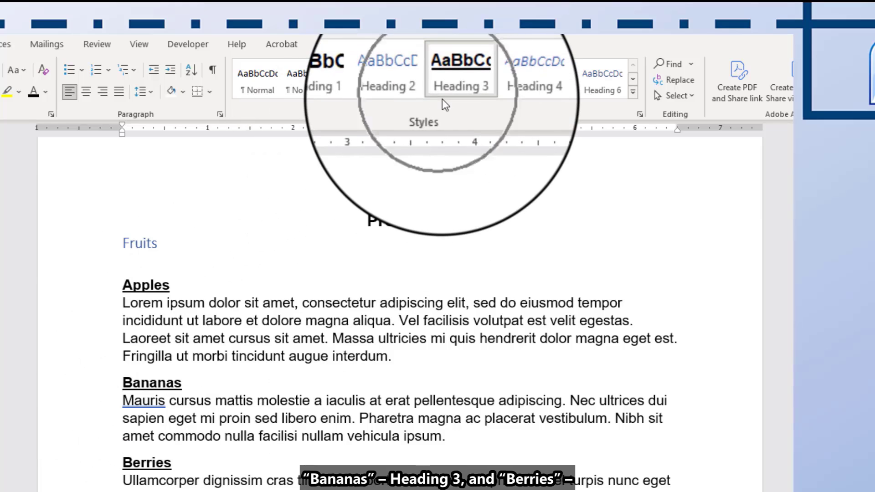
{"action": "left_click", "coordinate": [148, 460]}
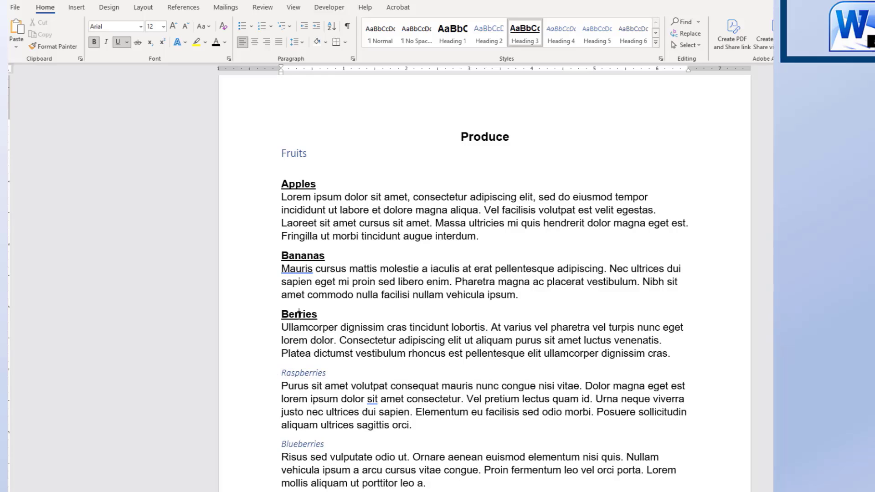
{"action": "left_click", "coordinate": [296, 373]}
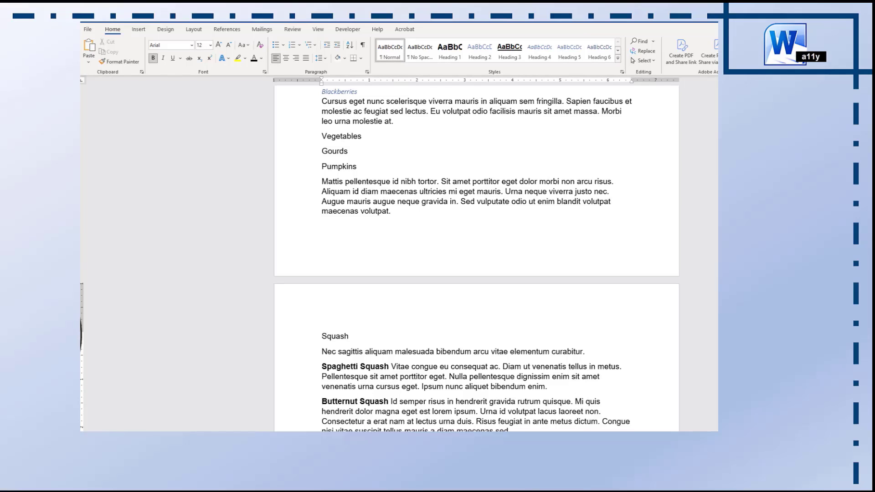
Apply the Heading 2 style to the Vegetables line below the Blackberries section
{"action": "left_click", "coordinate": [114, 26]}
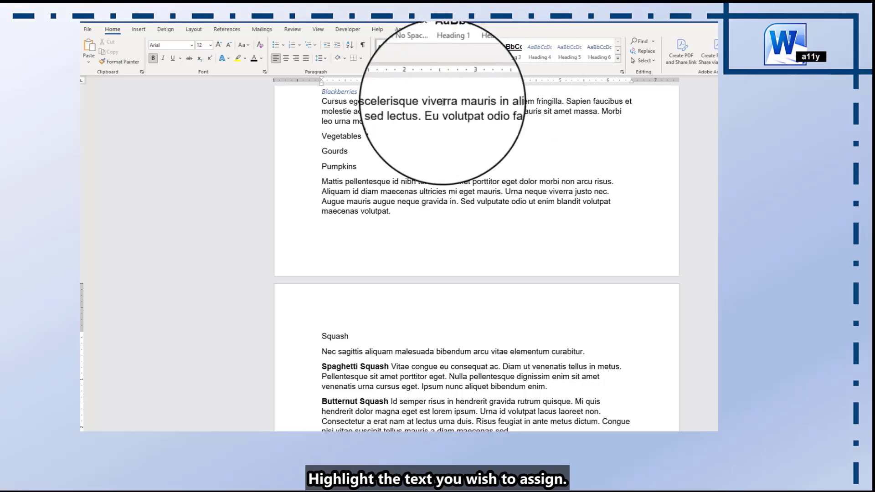
{"action": "left_click_drag", "start_coordinate": [362, 137], "coordinate": [321, 133]}
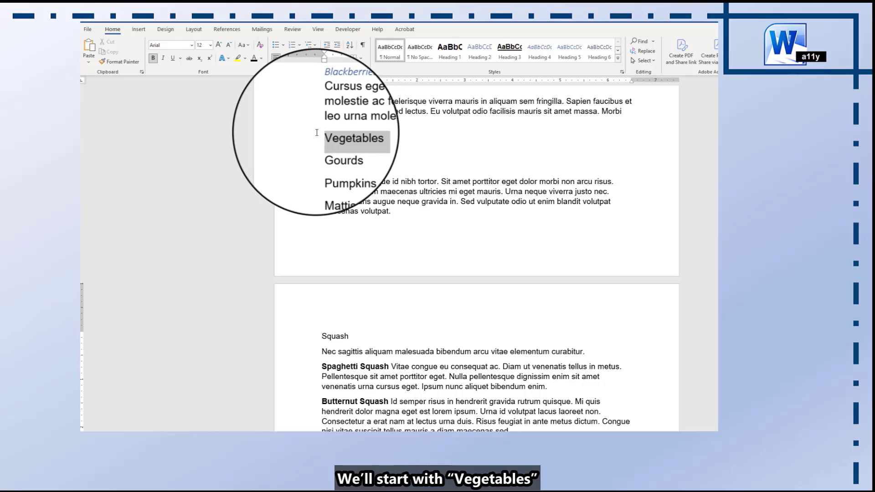
{"action": "left_click", "coordinate": [482, 57]}
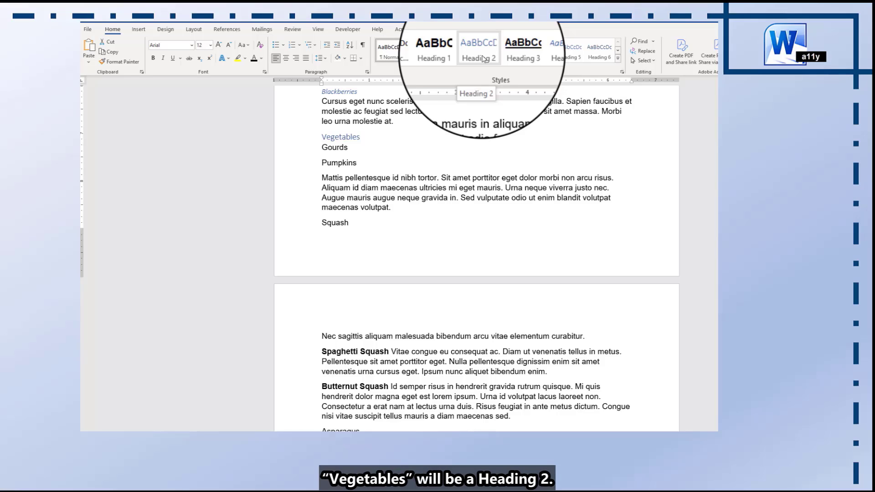
Compare the level of Vegetables with Fruits and apply the Heading 3 style to the Gourds line under Vegetables
{"action": "scroll", "coordinate": [381, 163], "scroll_direction": "up", "scroll_amount": 1}
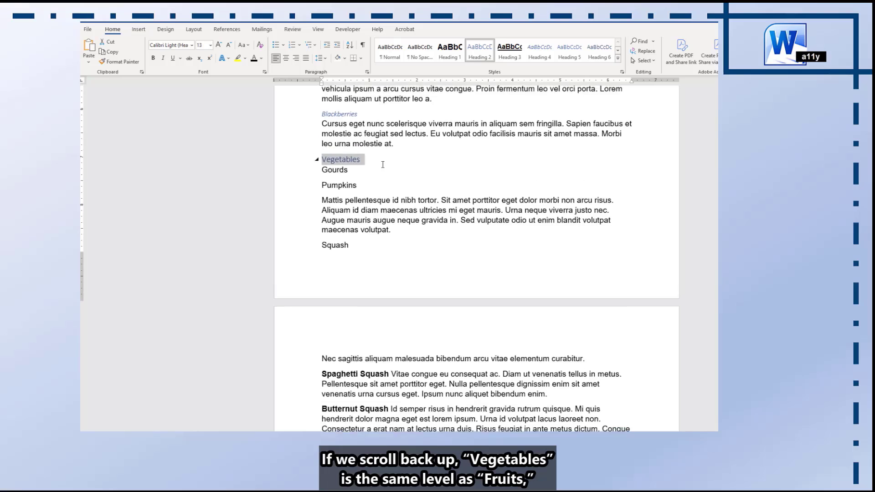
{"action": "scroll", "coordinate": [382, 164], "scroll_direction": "up", "scroll_amount": 10}
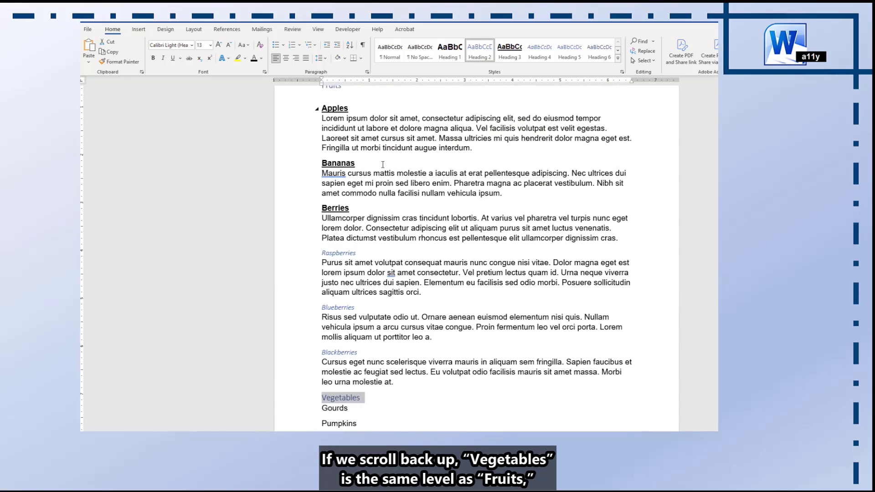
{"action": "scroll", "coordinate": [383, 164], "scroll_direction": "up", "scroll_amount": 1}
{"action": "scroll", "coordinate": [382, 165], "scroll_direction": "down", "scroll_amount": 8}
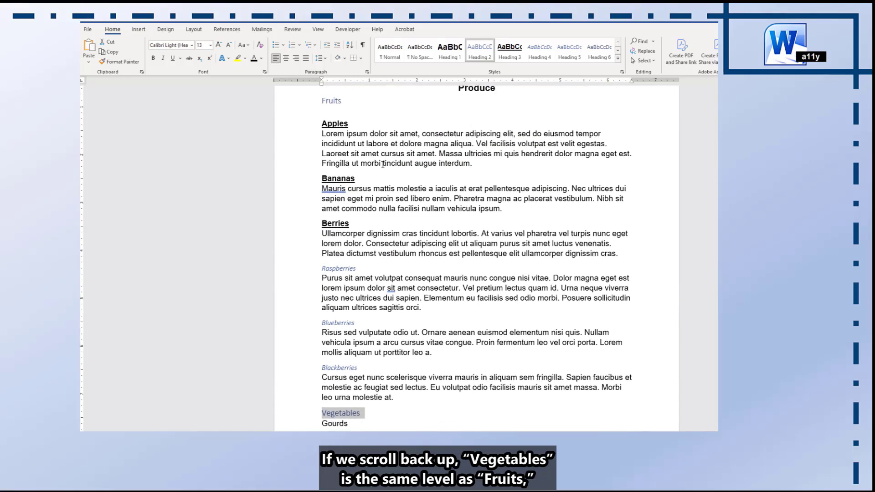
{"action": "scroll", "coordinate": [383, 164], "scroll_direction": "down", "scroll_amount": 3}
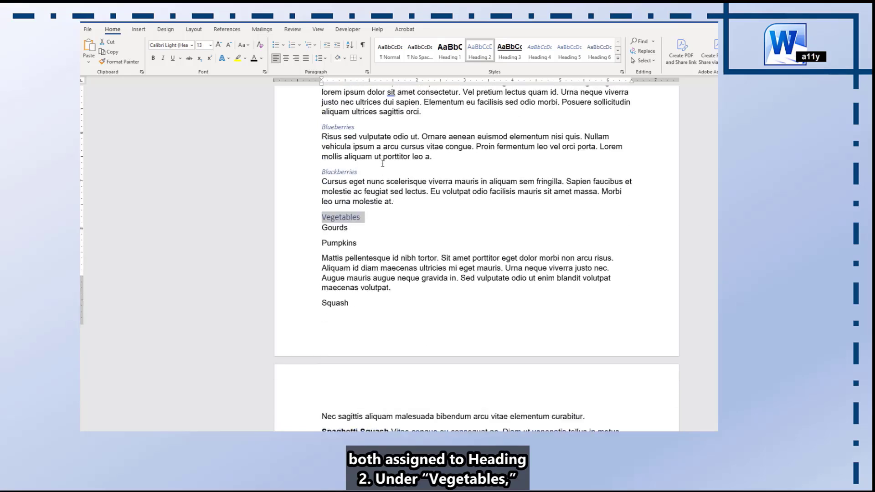
{"action": "left_click", "coordinate": [378, 135]}
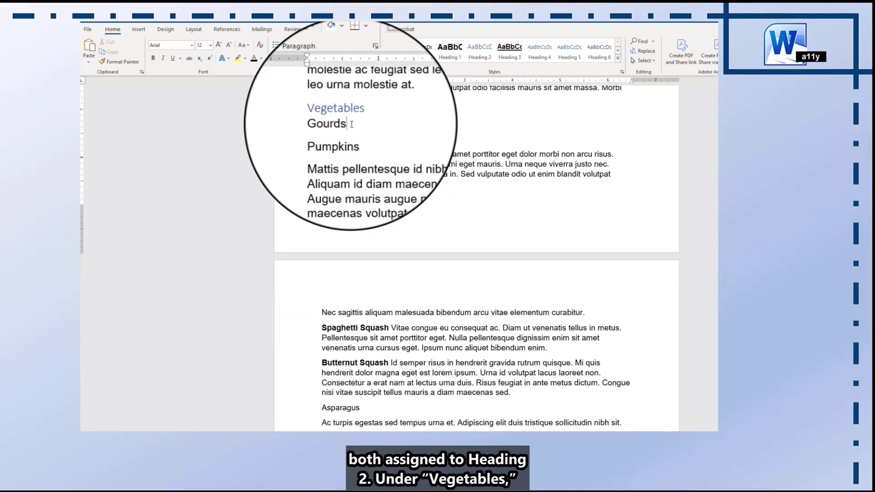
{"action": "left_click", "coordinate": [318, 133]}
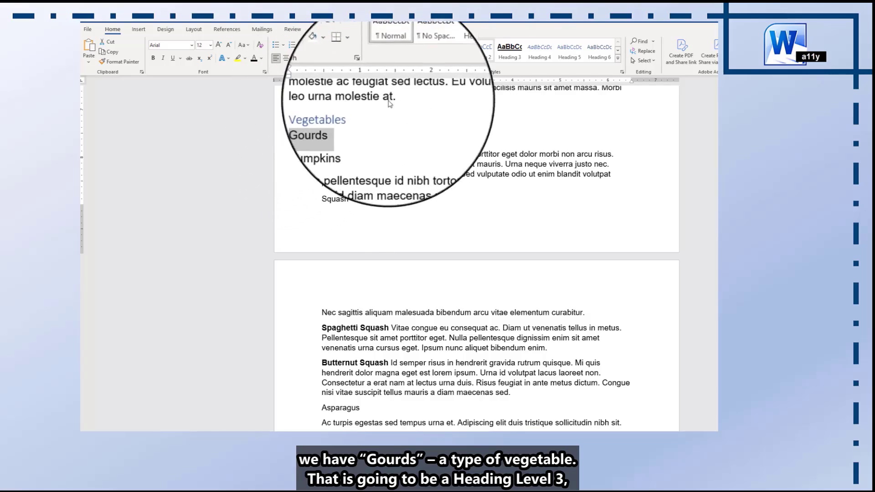
{"action": "left_click", "coordinate": [508, 53]}
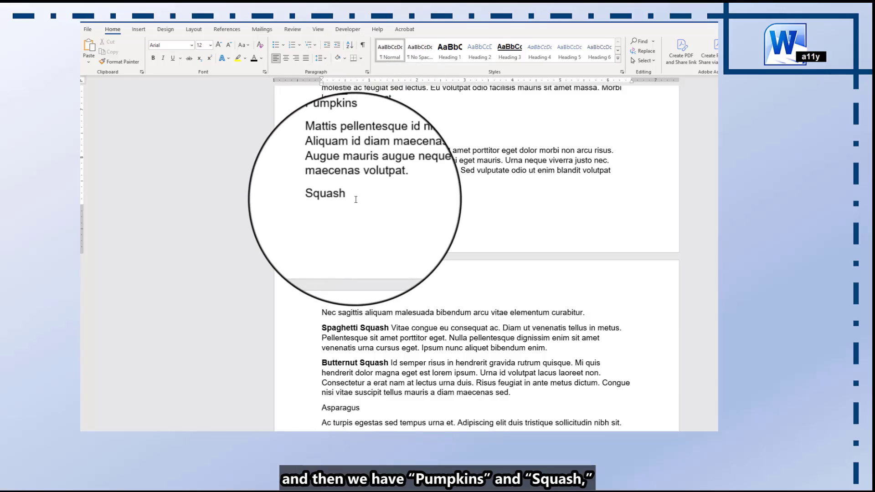
Apply the Heading 4 style to the Squash and Pumpkins lines under Gourds
{"action": "left_click", "coordinate": [356, 198]}
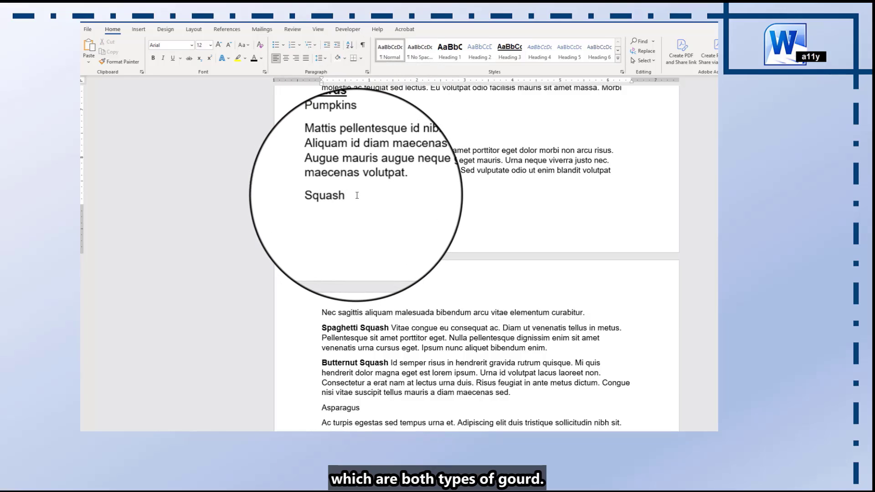
{"action": "left_click", "coordinate": [314, 191]}
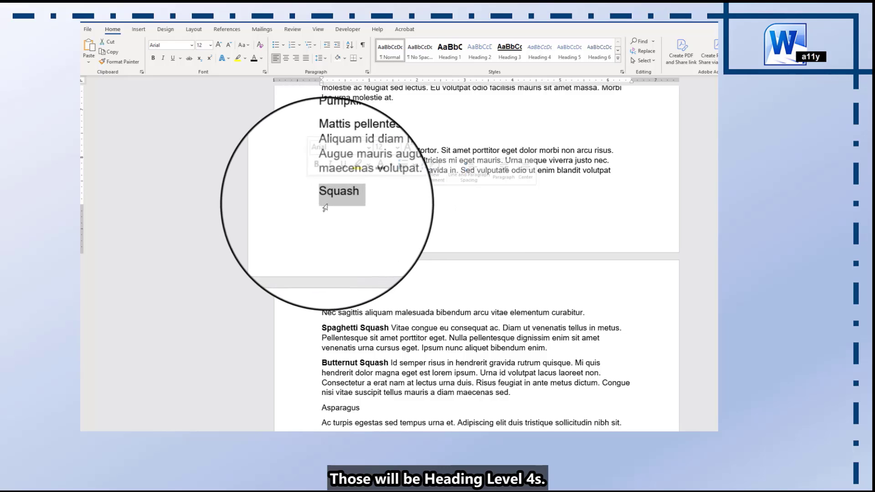
{"action": "left_click", "coordinate": [539, 54]}
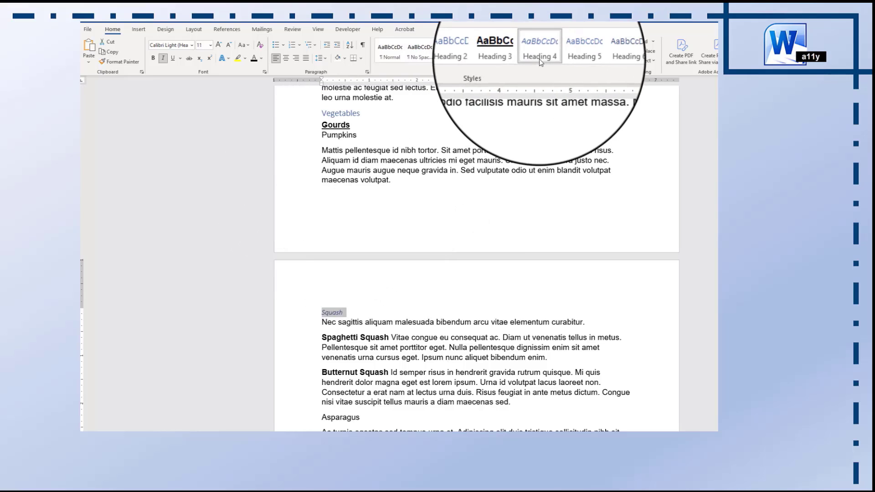
{"action": "triple_click", "coordinate": [359, 137]}
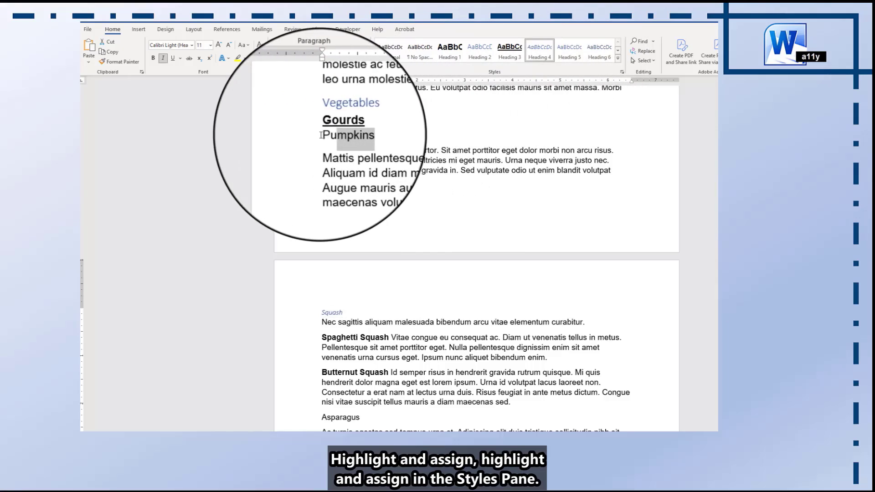
{"action": "left_click", "coordinate": [539, 51]}
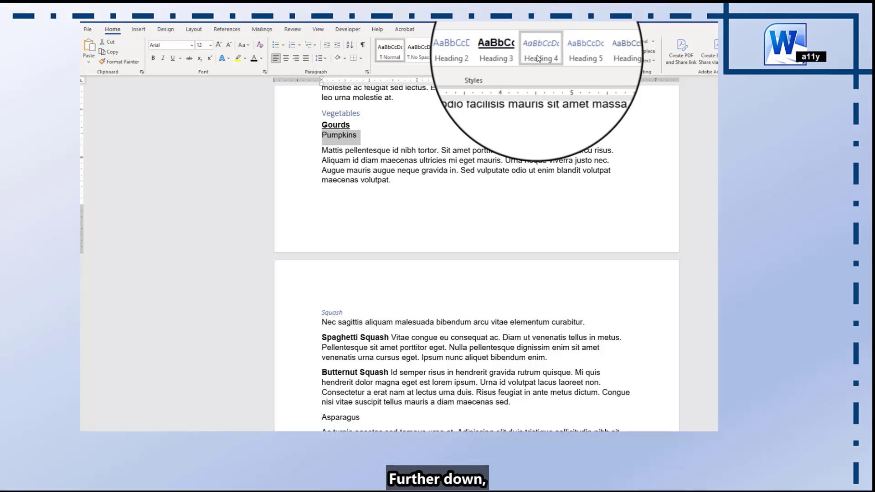
Apply the Heading 5 style to the bold lead-in words Spaghetti Squash and Butternut Squash
{"action": "scroll", "coordinate": [377, 319], "scroll_direction": "down", "scroll_amount": 2}
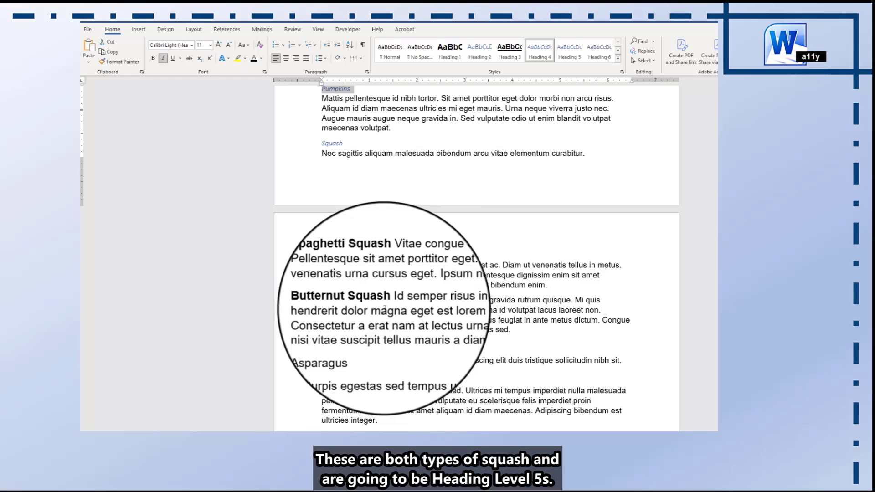
{"action": "left_click", "coordinate": [389, 265]}
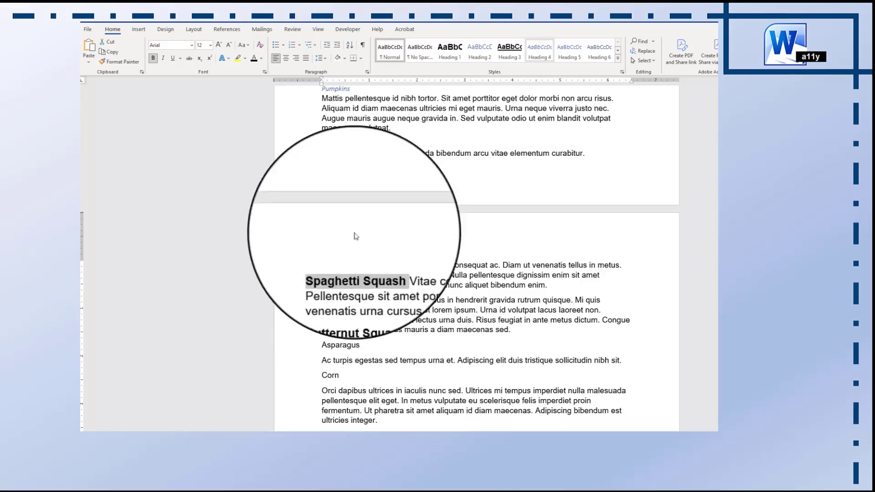
{"action": "left_click", "coordinate": [569, 51]}
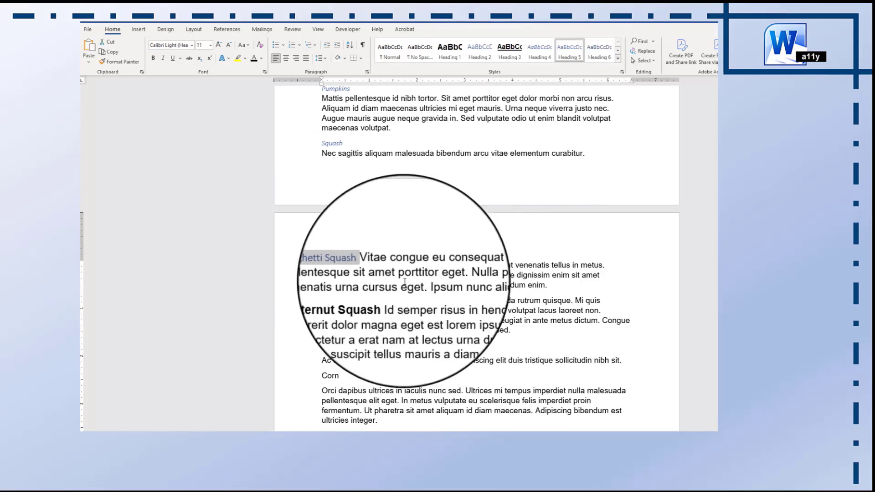
{"action": "left_click_drag", "start_coordinate": [390, 301], "coordinate": [317, 298]}
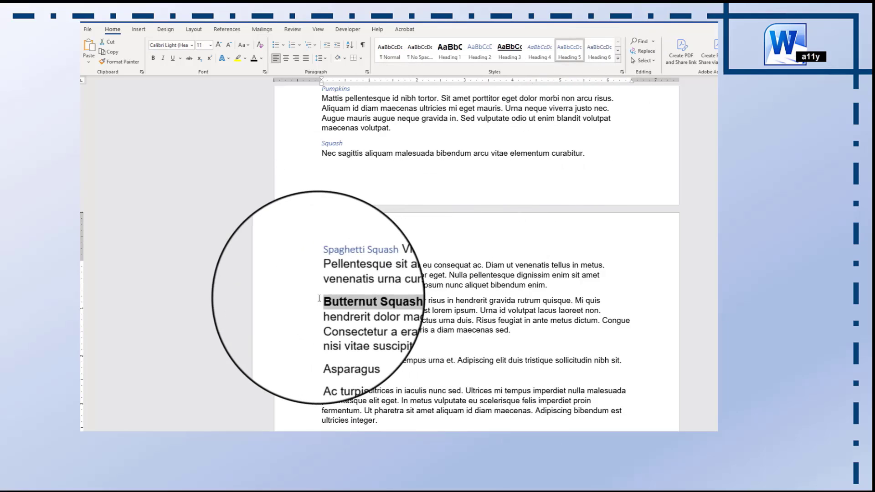
{"action": "left_click", "coordinate": [569, 51]}
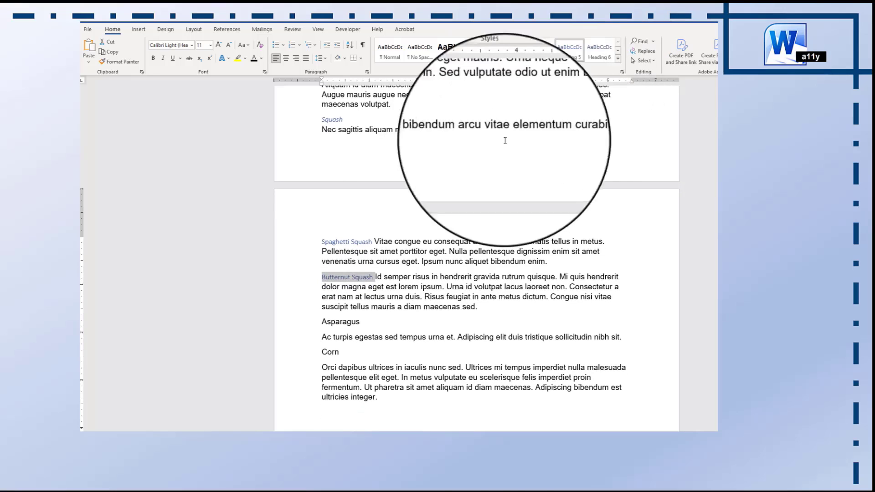
Apply the Heading 3 style to the Asparagus and Corn lines after the squash paragraphs
{"action": "left_click", "coordinate": [305, 325]}
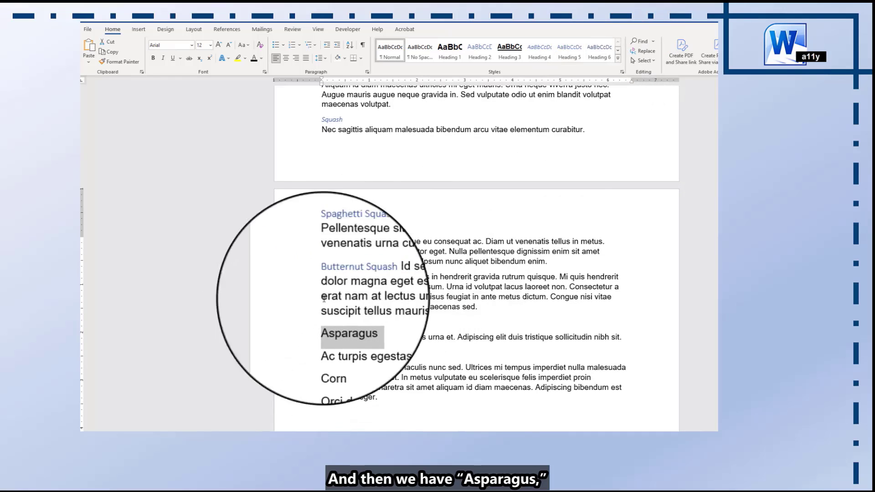
{"action": "left_click", "coordinate": [500, 54]}
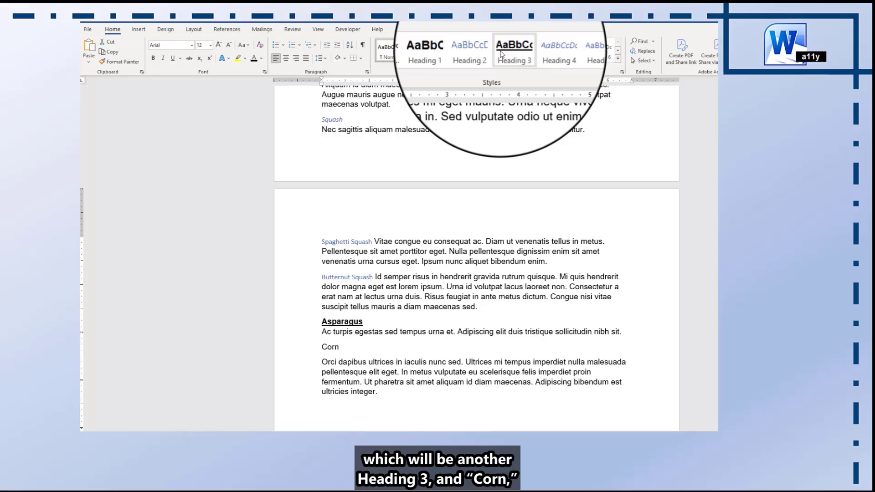
{"action": "left_click", "coordinate": [500, 53]}
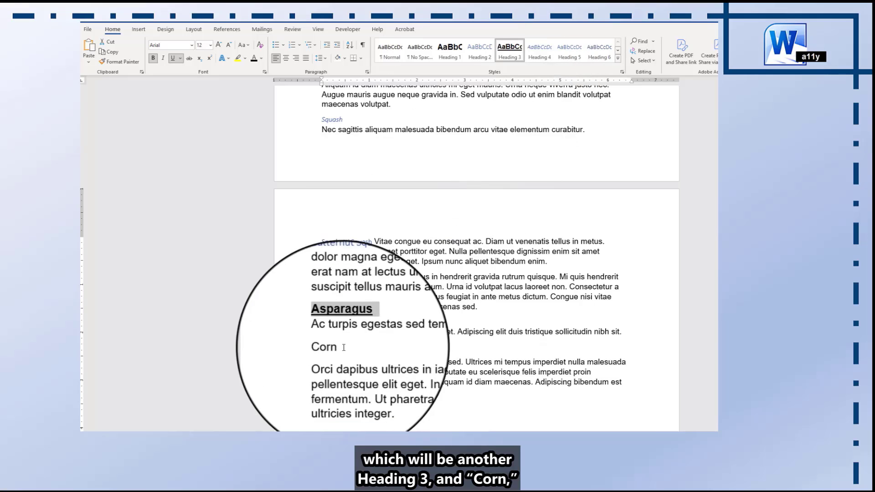
{"action": "left_click_drag", "start_coordinate": [343, 347], "coordinate": [318, 347]}
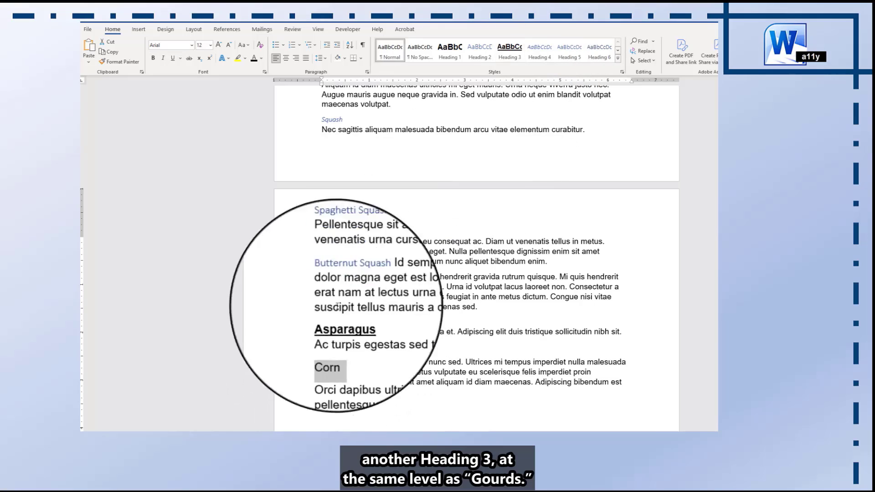
{"action": "left_click", "coordinate": [509, 52]}
Modify the Heading 2 style to use the Arial font at 12 pt with the Automatic font color
{"action": "scroll", "coordinate": [344, 350], "scroll_direction": "up", "scroll_amount": 3}
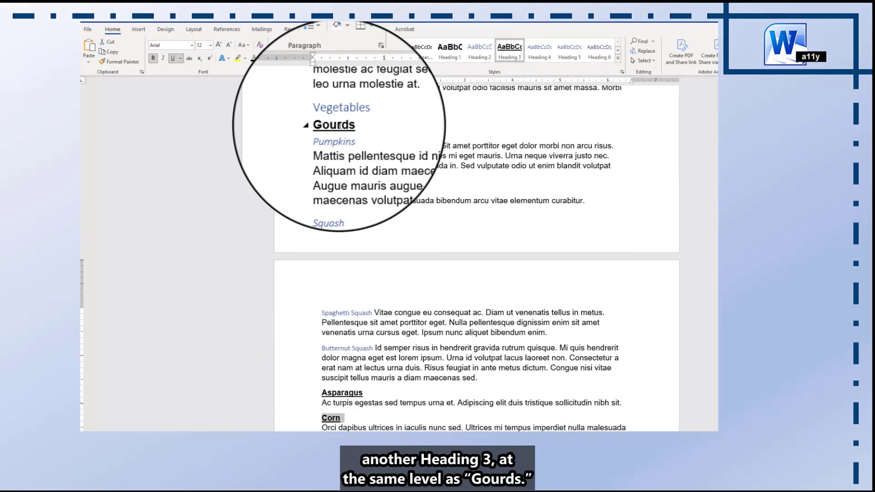
{"action": "scroll", "coordinate": [205, 390], "scroll_direction": "up", "scroll_amount": 3}
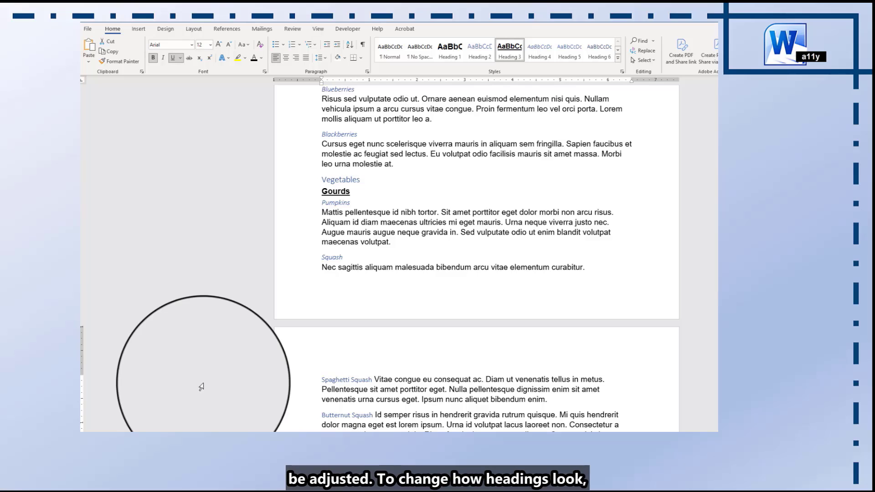
{"action": "scroll", "coordinate": [490, 49], "scroll_direction": "down", "scroll_amount": 3}
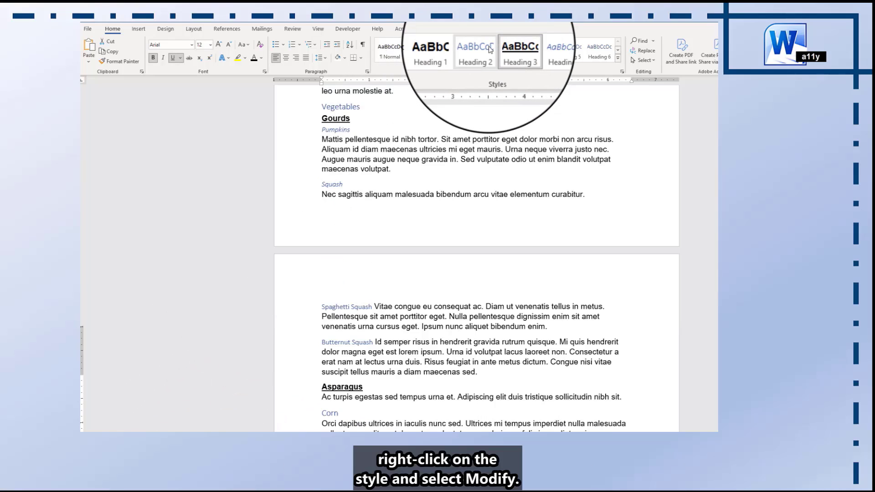
{"action": "right_click", "coordinate": [489, 49]}
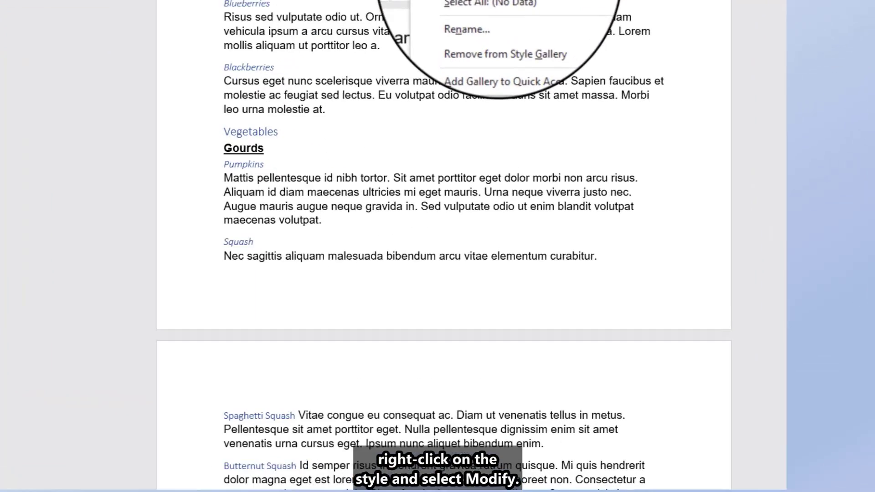
{"action": "left_click", "coordinate": [516, 69]}
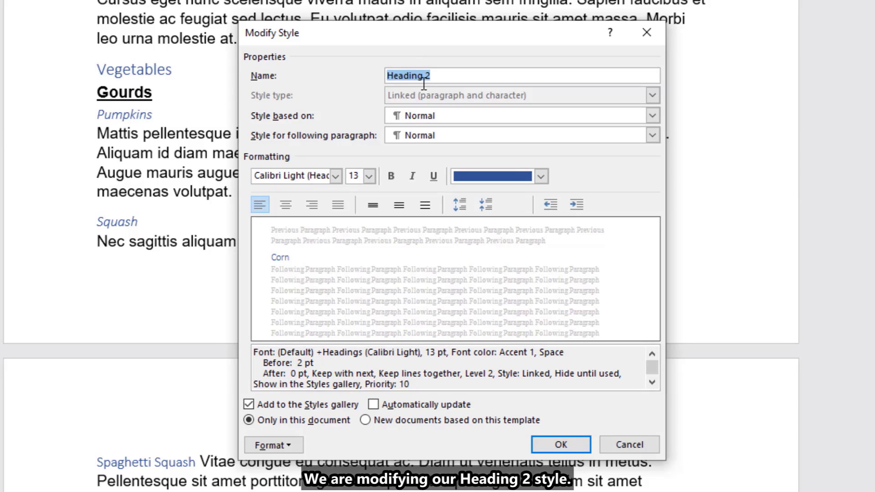
{"action": "left_click", "coordinate": [334, 178]}
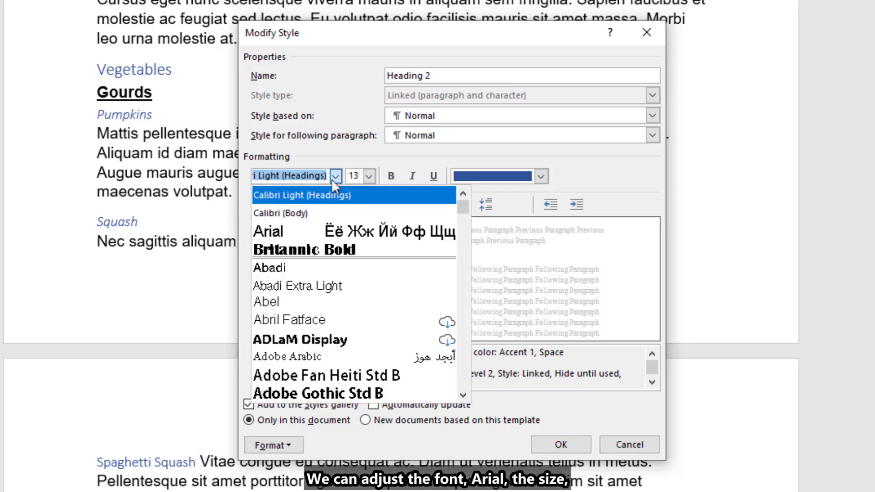
{"action": "left_click", "coordinate": [313, 224]}
{"action": "left_click", "coordinate": [368, 177]}
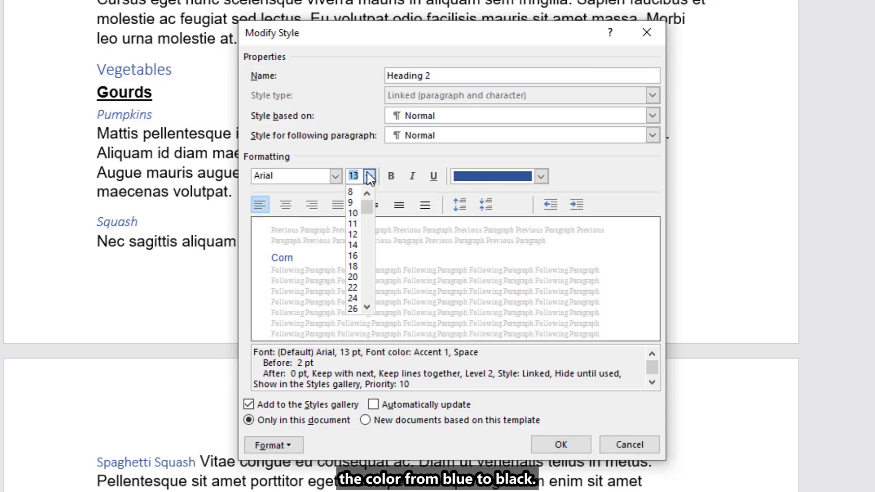
{"action": "left_click", "coordinate": [359, 235]}
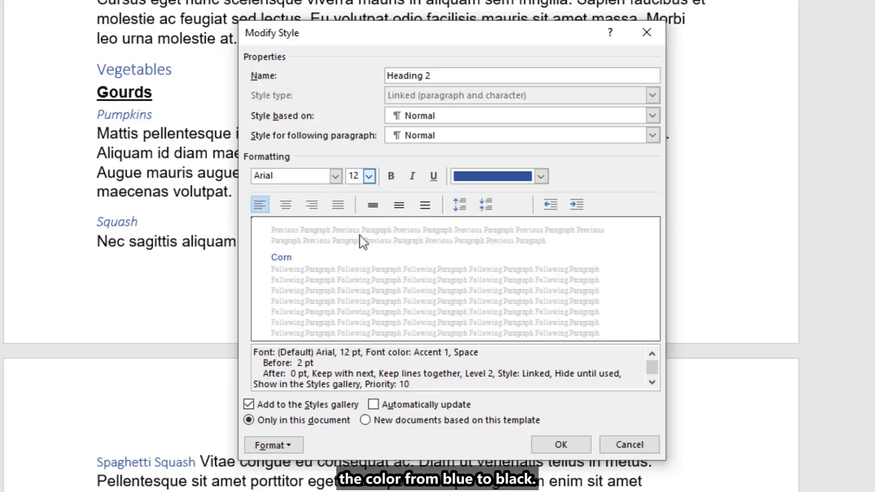
{"action": "left_click", "coordinate": [541, 177]}
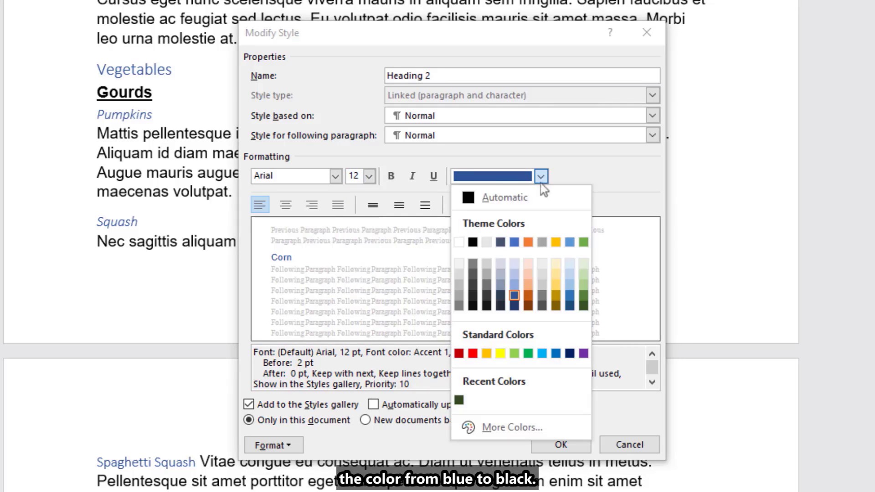
{"action": "left_click", "coordinate": [485, 203]}
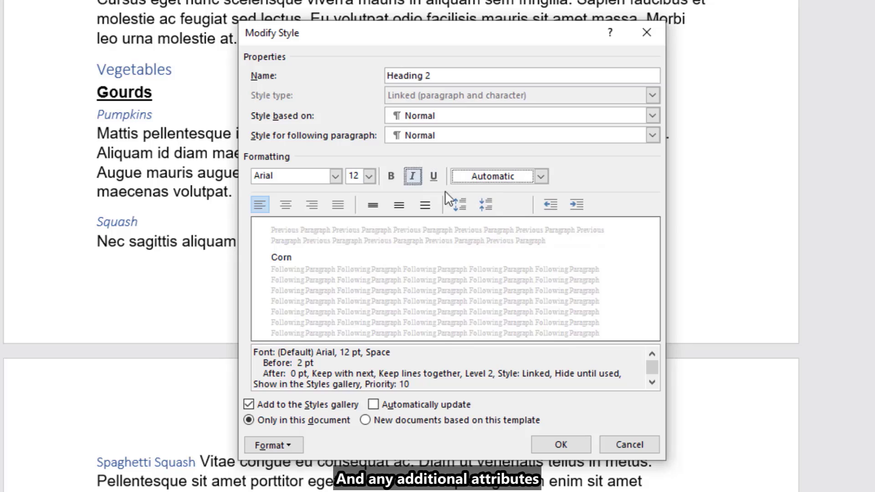
Make the Heading 2 style bold and italic and accept the style changes
{"action": "left_click", "coordinate": [391, 176]}
{"action": "left_click", "coordinate": [391, 176]}
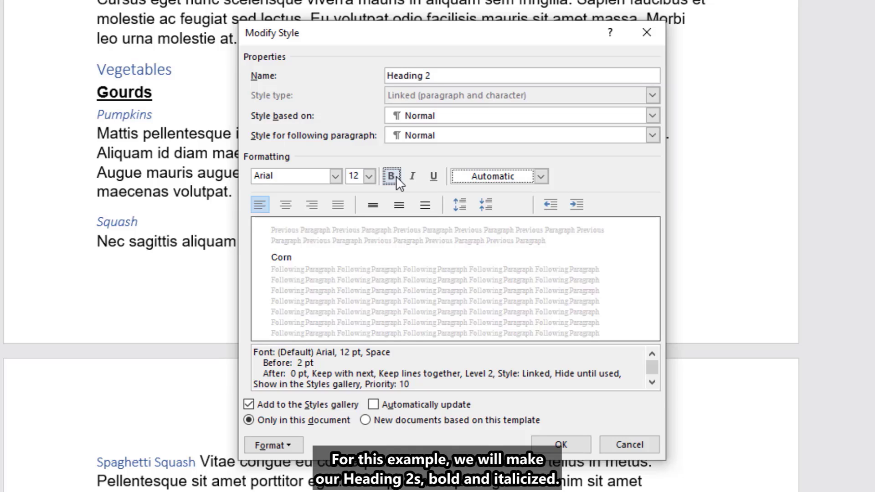
{"action": "left_click", "coordinate": [395, 177]}
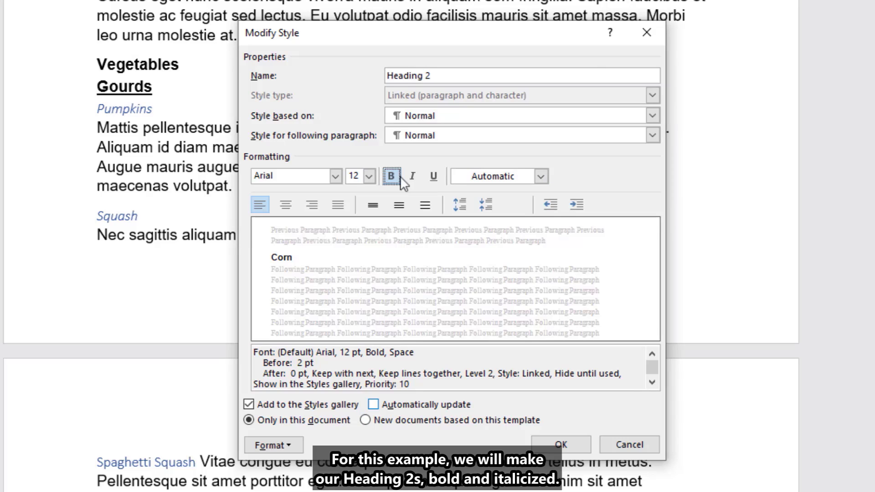
{"action": "left_click", "coordinate": [415, 178]}
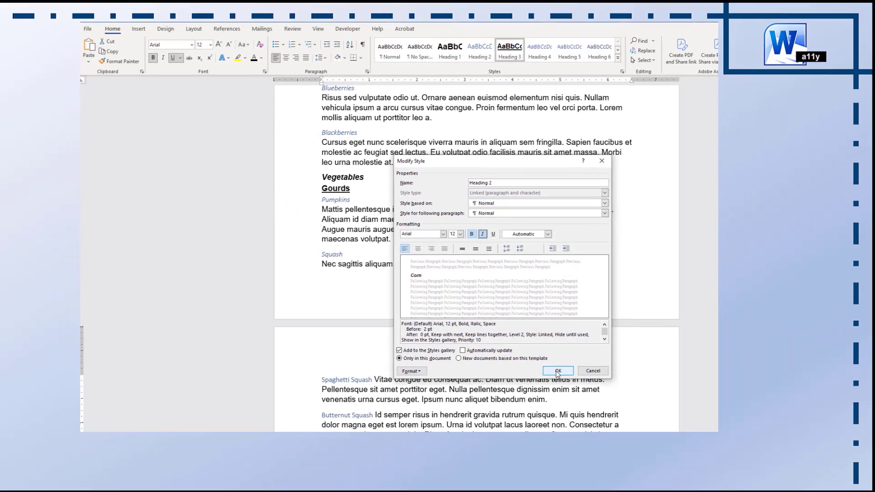
{"action": "left_click", "coordinate": [557, 371]}
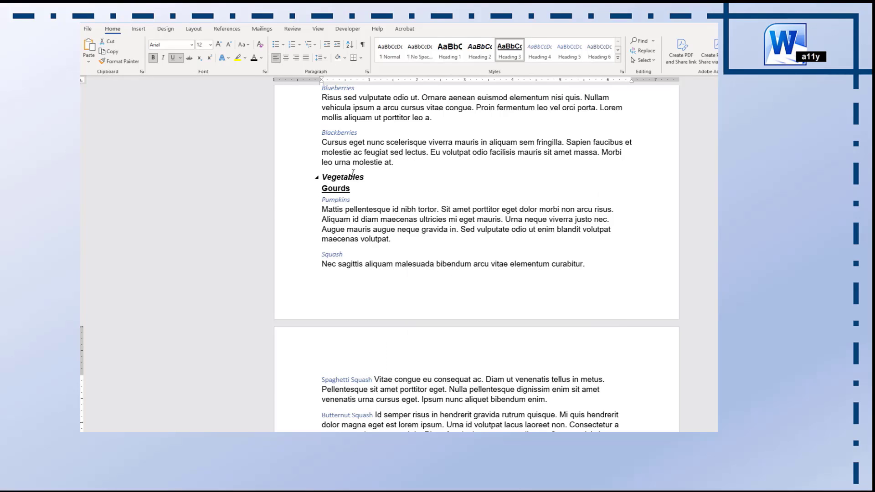
Show the Navigation Pane with the document's heading structure and jump to the Asparagus section
{"action": "scroll", "coordinate": [352, 172], "scroll_direction": "up", "scroll_amount": 10}
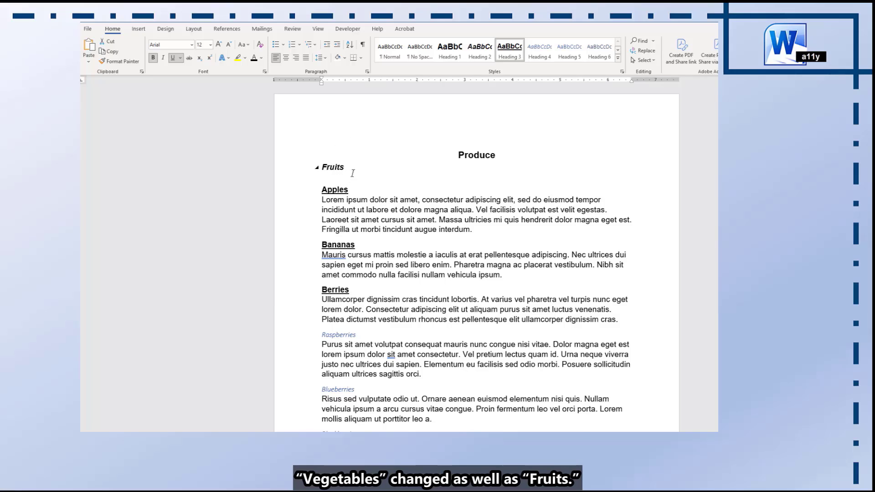
{"action": "scroll", "coordinate": [353, 173], "scroll_direction": "down", "scroll_amount": 3}
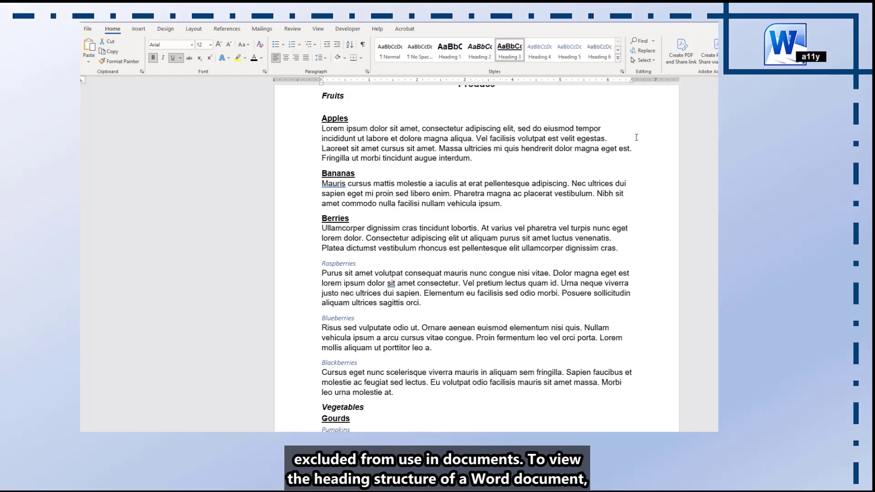
{"action": "left_click", "coordinate": [318, 29]}
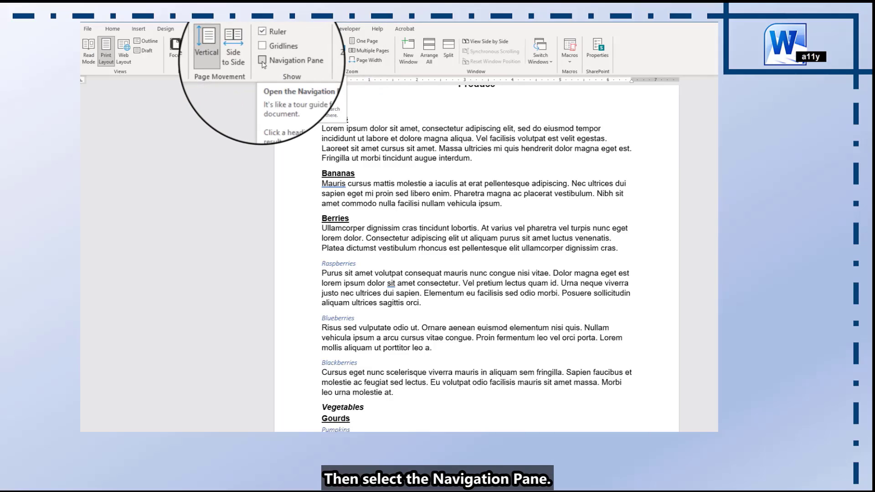
{"action": "left_click", "coordinate": [264, 63]}
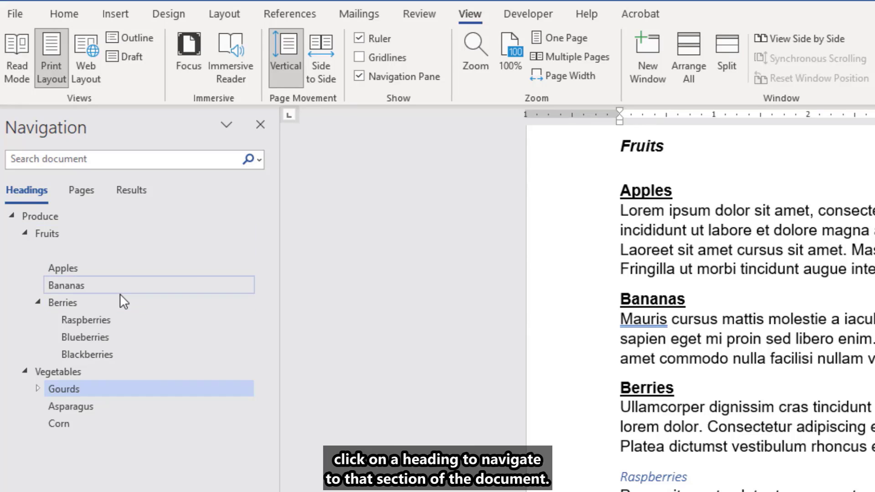
{"action": "left_click", "coordinate": [94, 406]}
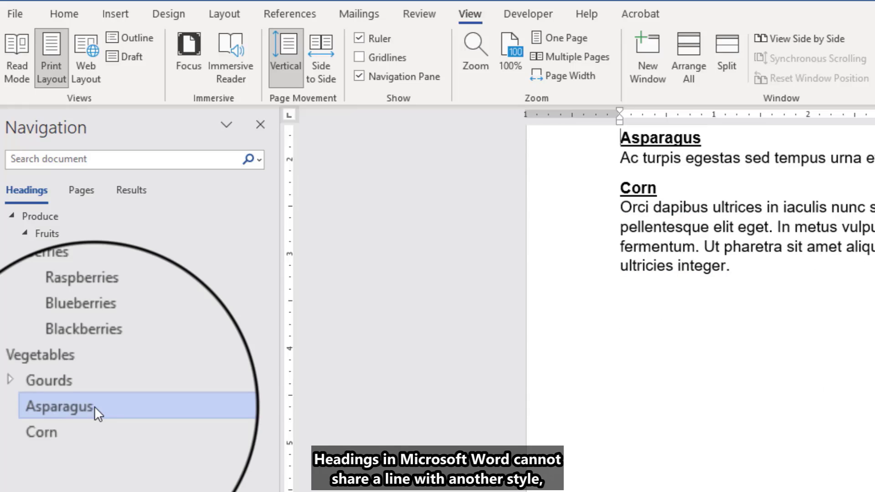
Put the Spaghetti Squash lead-in on its own line and reapply the Heading 5 style to it
{"action": "scroll", "coordinate": [487, 316], "scroll_direction": "up", "scroll_amount": 3}
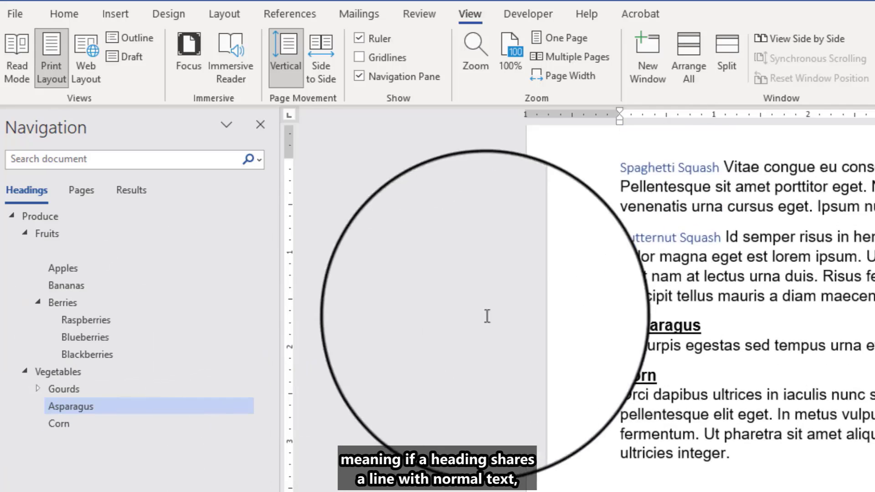
{"action": "scroll", "coordinate": [671, 272], "scroll_direction": "up", "scroll_amount": 3}
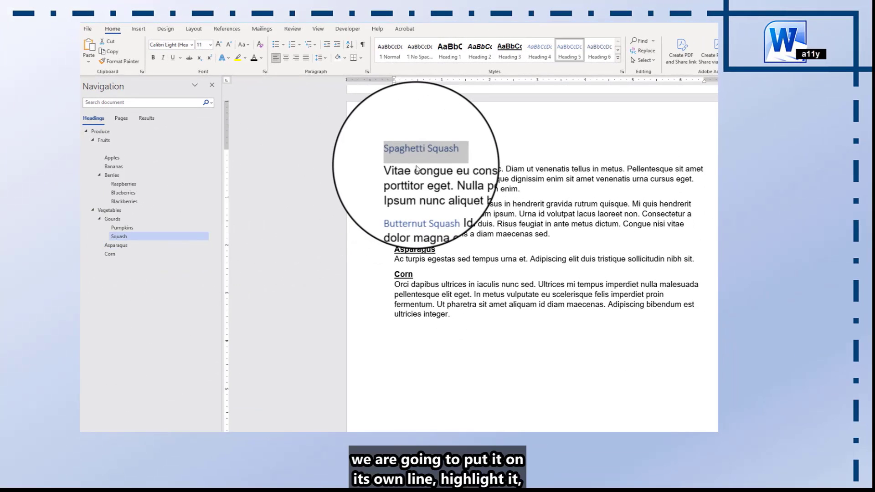
{"action": "left_click", "coordinate": [573, 54]}
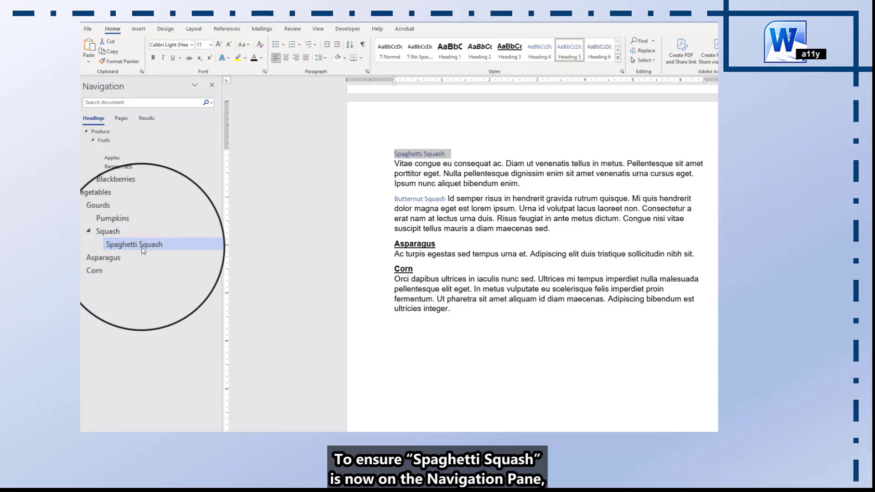
Split Butternut Squash from its paragraph onto its own line and reassign it the Heading 5 style
{"action": "left_click", "coordinate": [446, 199]}
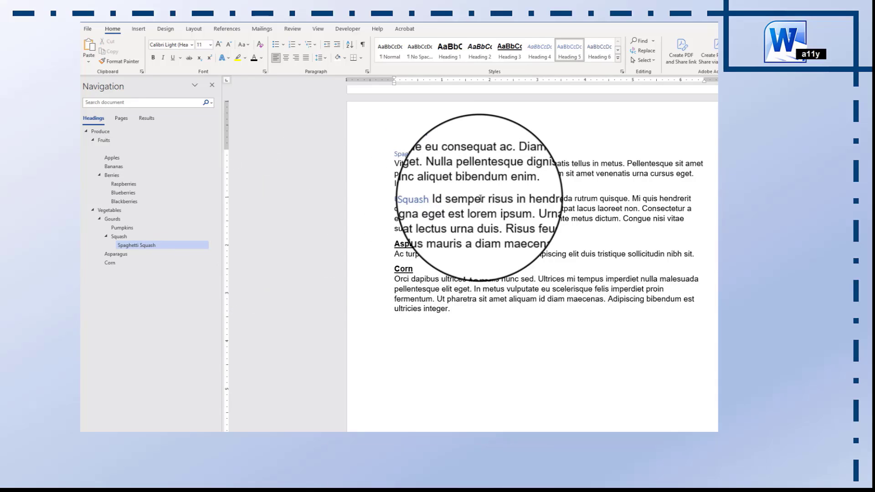
{"action": "key", "text": "Return"}
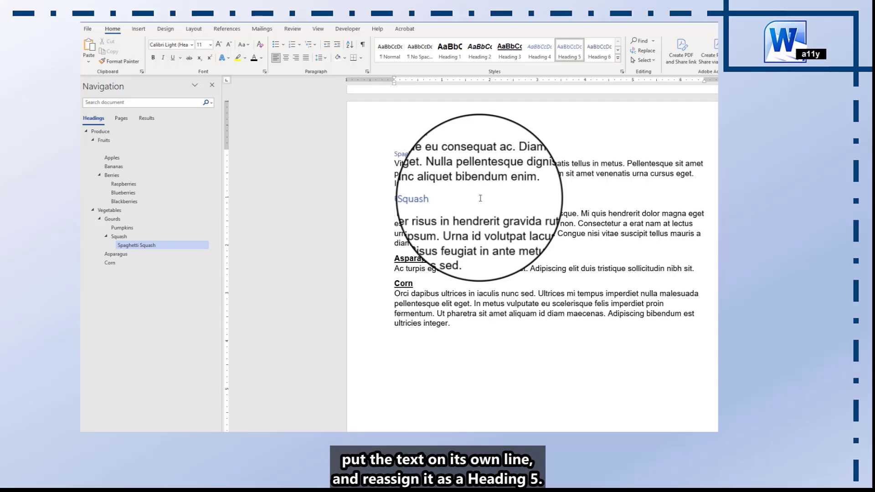
{"action": "left_click", "coordinate": [373, 197]}
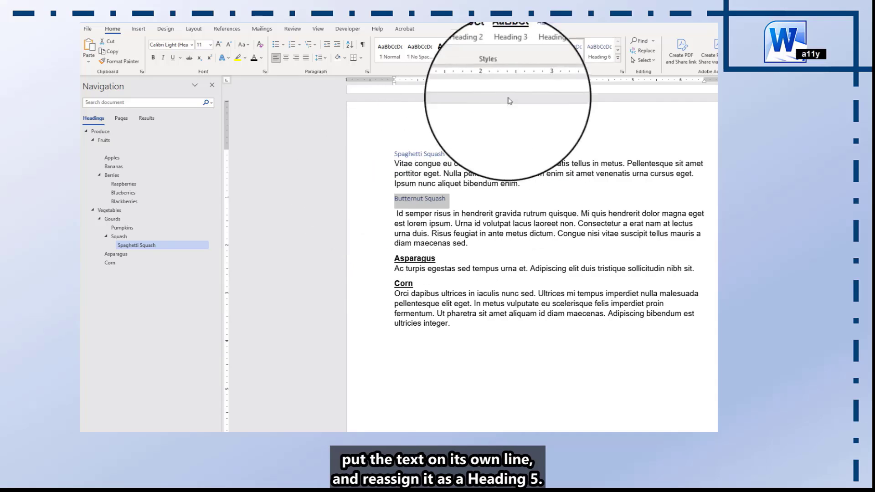
{"action": "left_click", "coordinate": [569, 50]}
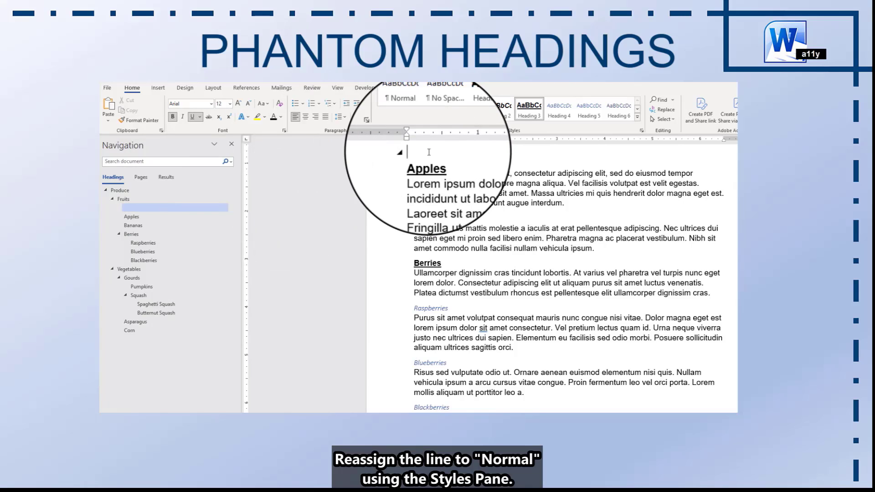
Reassign the blank heading line between Fruits and Apples to the Normal style
{"action": "left_click", "coordinate": [410, 107]}
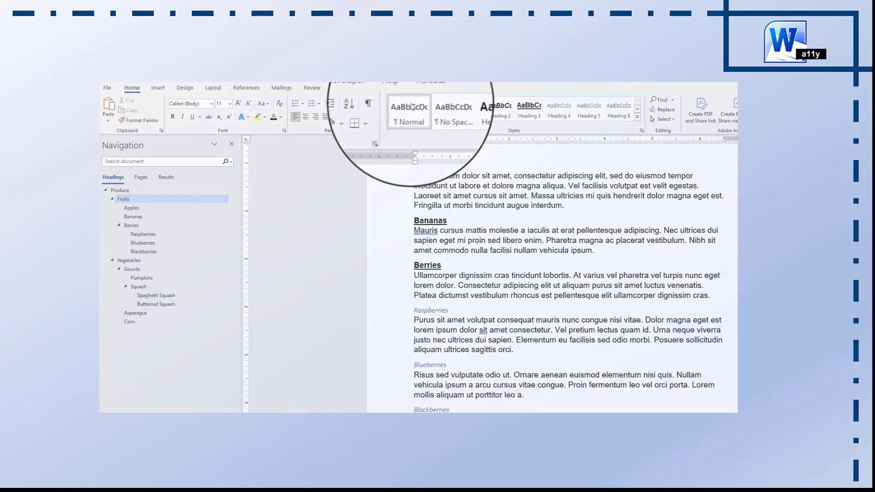